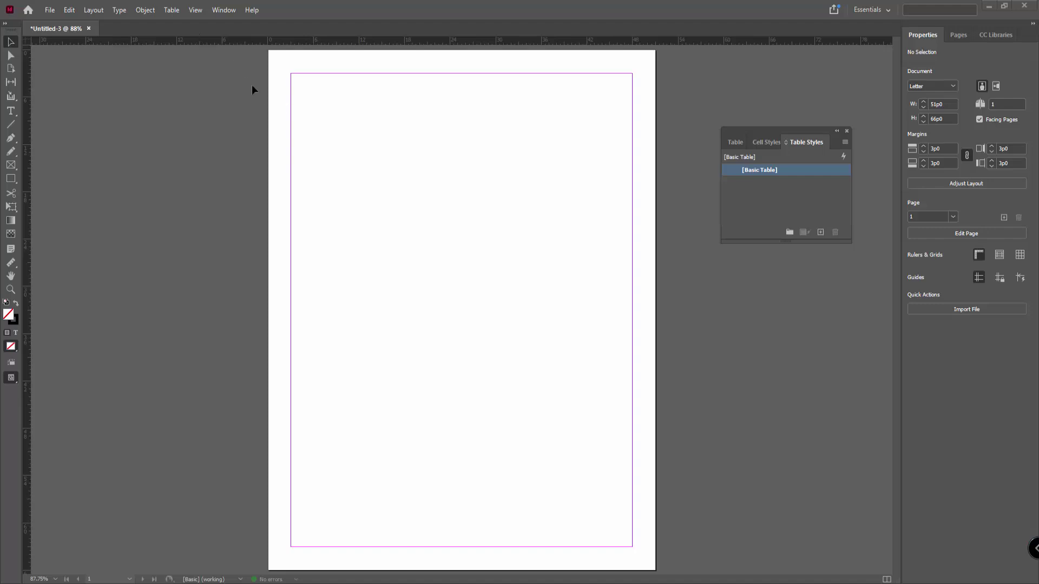
Step: Create a [Basic Table] table with 5 body rows and 4 columns, about 29p3.6 wide and 14p3.4 high, in the upper part of the page
{"action": "left_click", "coordinate": [172, 10]}
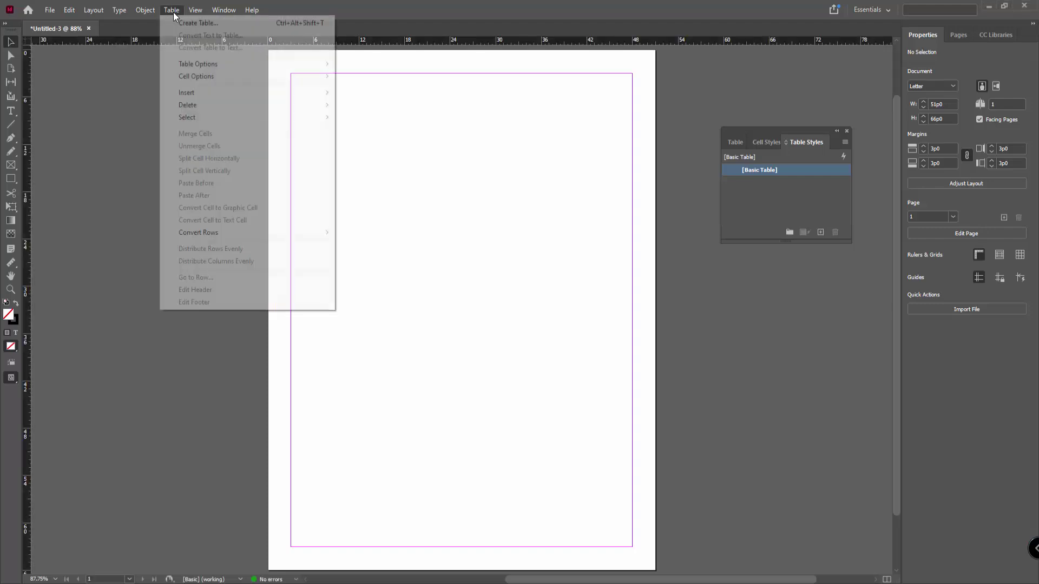
{"action": "left_click", "coordinate": [216, 22]}
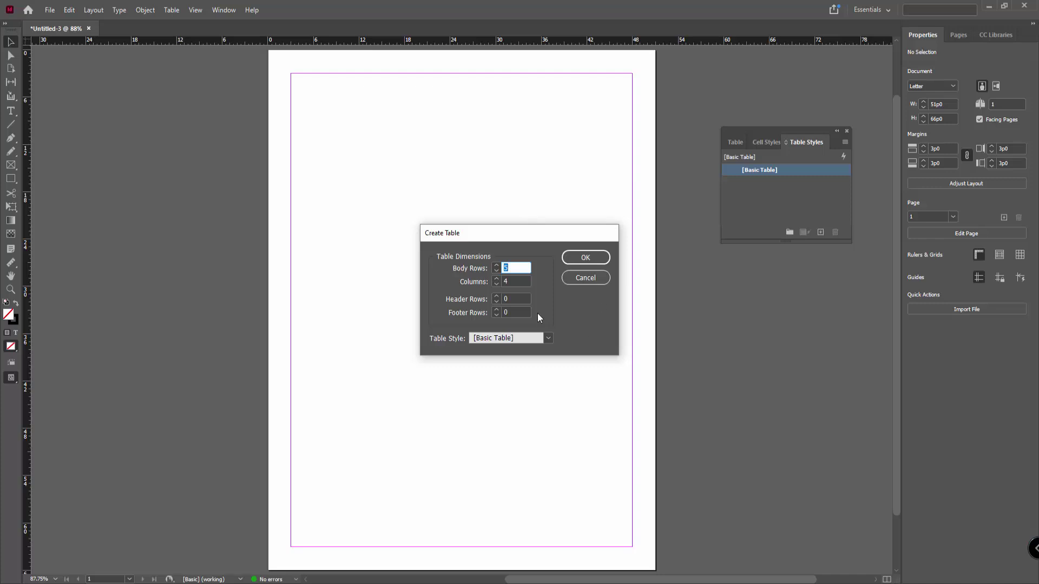
{"action": "left_click", "coordinate": [518, 280]}
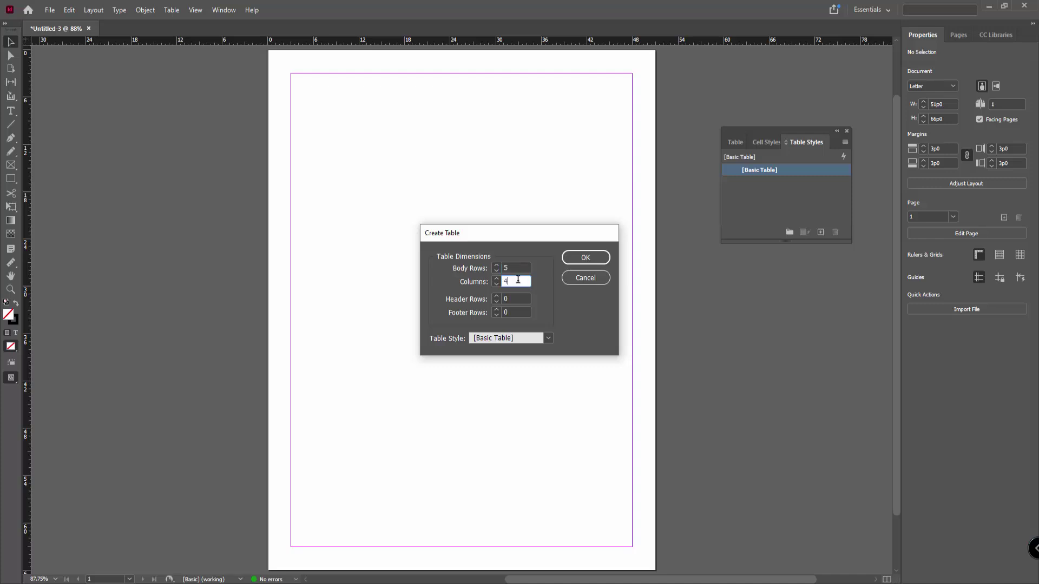
{"action": "left_click", "coordinate": [589, 259]}
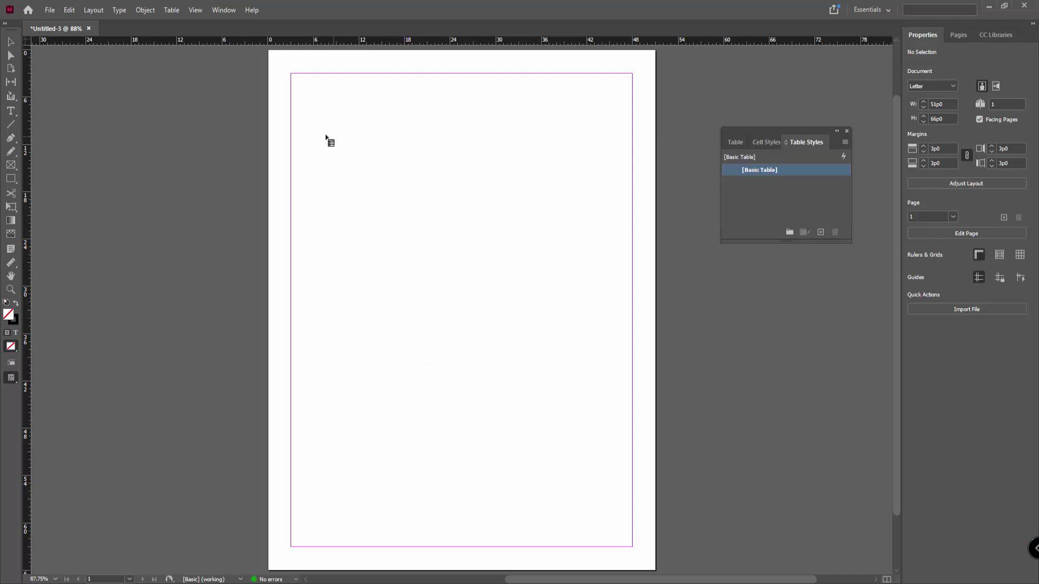
{"action": "left_click_drag", "start_coordinate": [322, 133], "coordinate": [544, 246]}
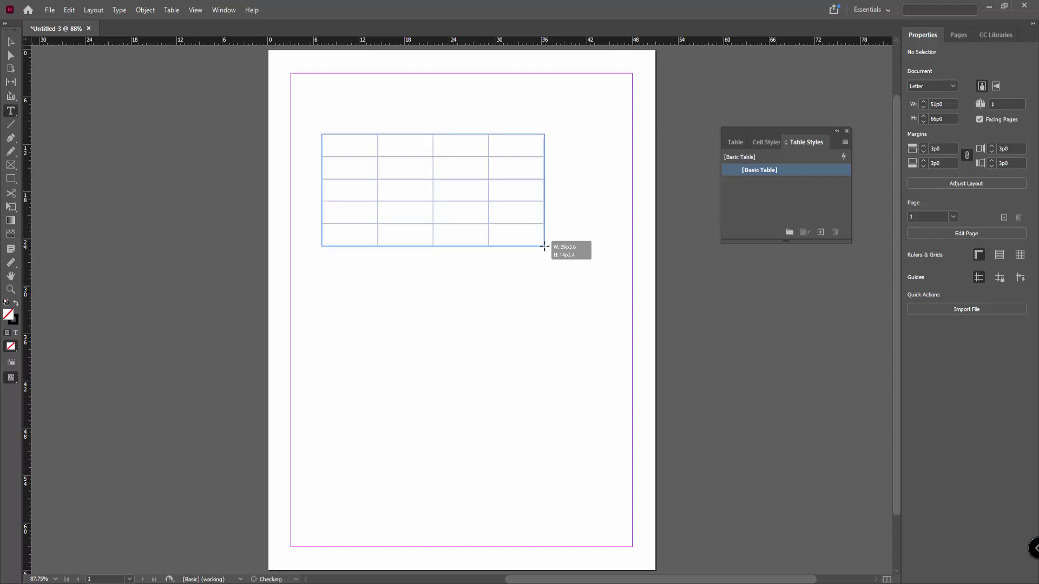
Step: Adjust the table's cell borders to narrow the first column, widen the second column and make the first row taller
{"action": "left_click_drag", "start_coordinate": [376, 167], "coordinate": [420, 169]}
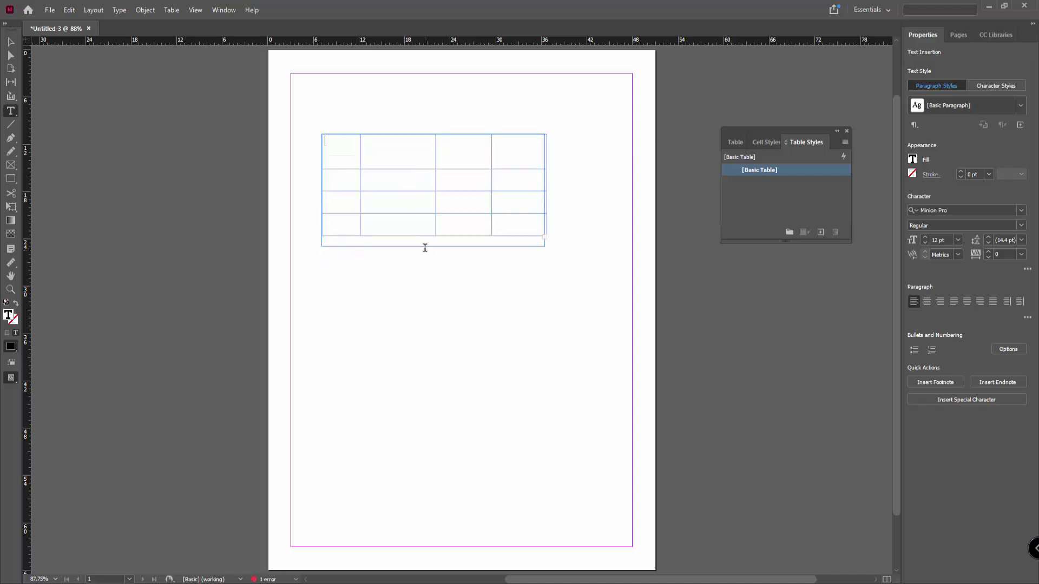
{"action": "left_click", "coordinate": [482, 173]}
Step: Insert 1 row above the table's first row
{"action": "right_click", "coordinate": [343, 152]}
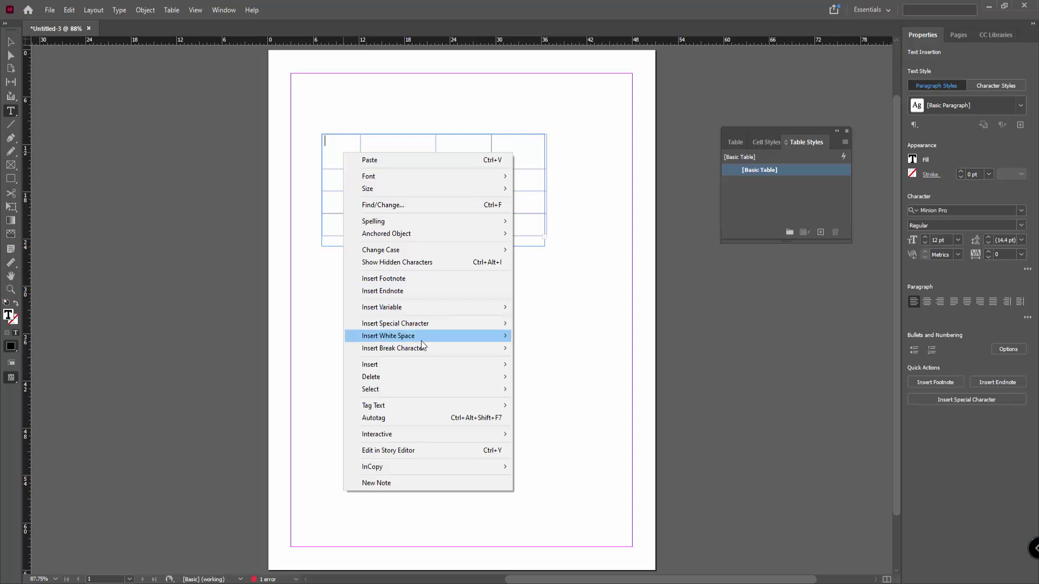
{"action": "mouse_move", "coordinate": [415, 368]}
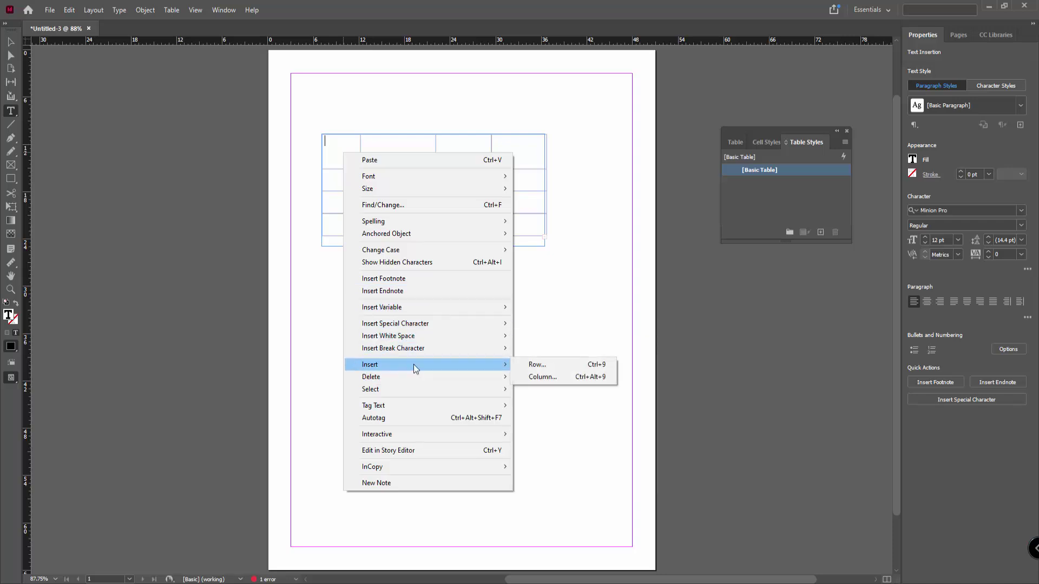
{"action": "left_click", "coordinate": [552, 367]}
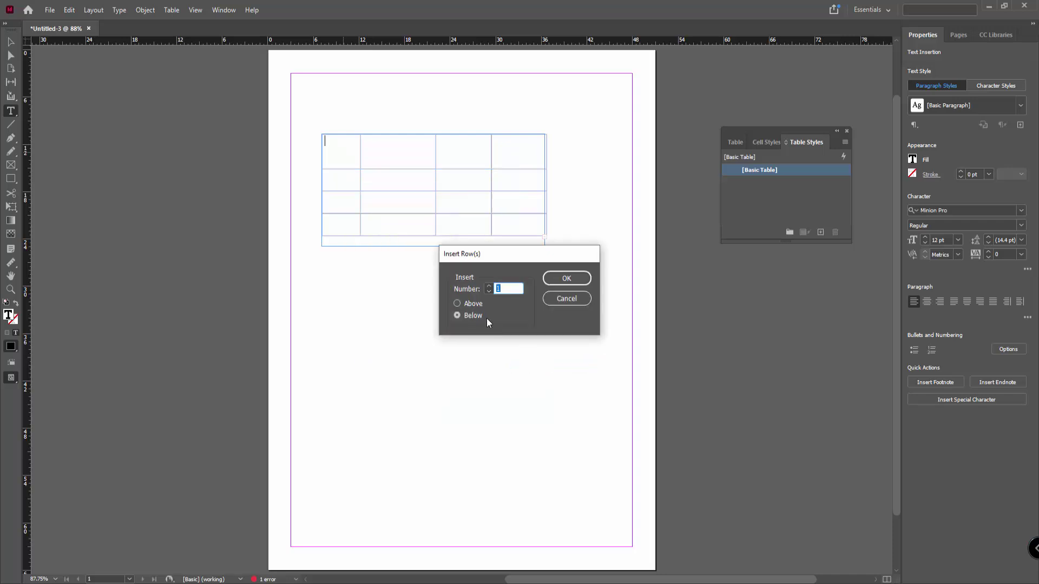
{"action": "left_click", "coordinate": [457, 303]}
{"action": "left_click", "coordinate": [465, 303]}
{"action": "left_click", "coordinate": [575, 278]}
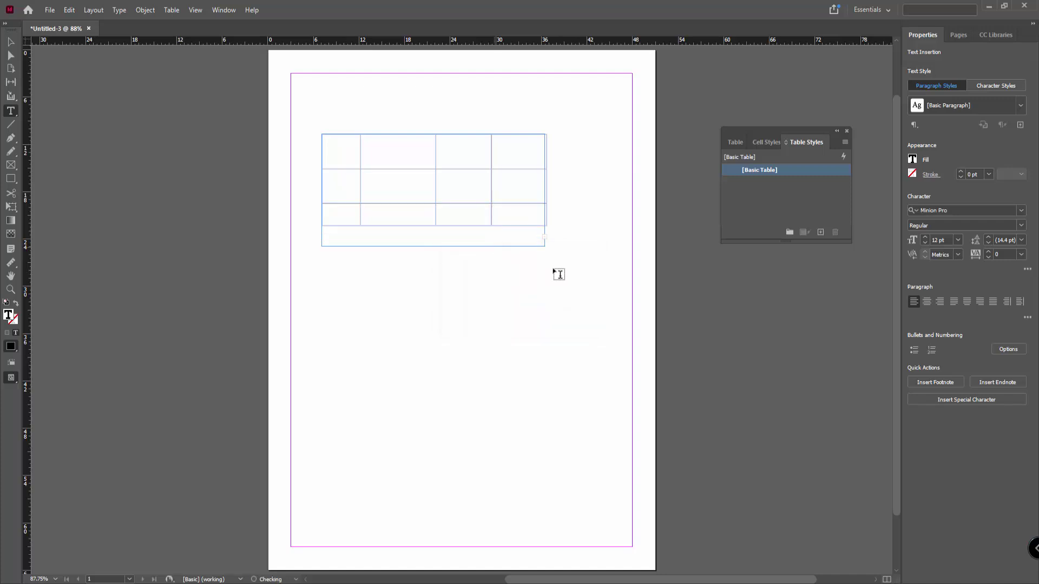
Step: Enlarge the table's text frame to about 37p10.8 wide and 28p4.8 high
{"action": "key", "text": "Escape"}
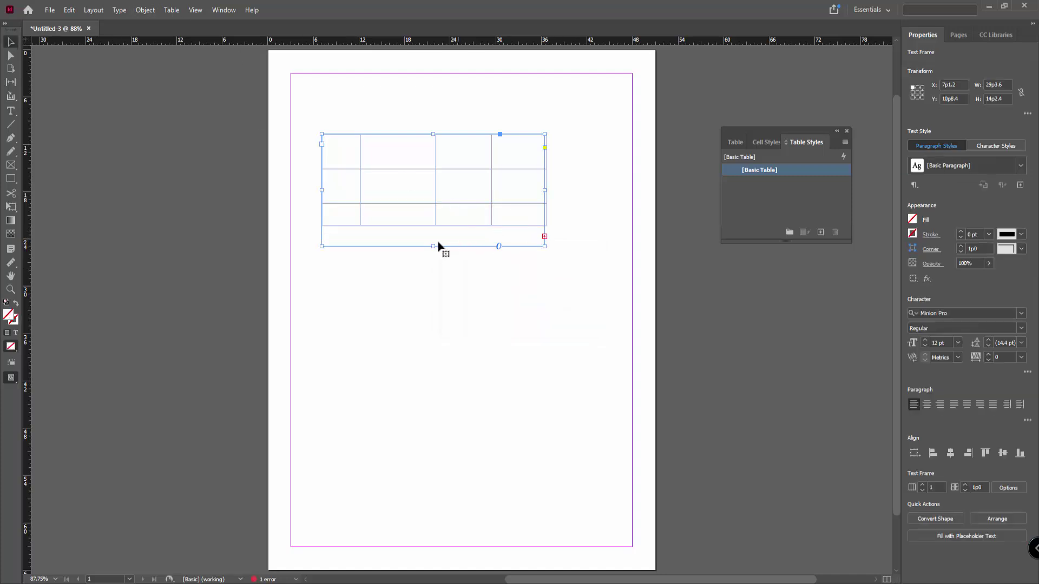
{"action": "left_click_drag", "start_coordinate": [432, 246], "coordinate": [457, 332]}
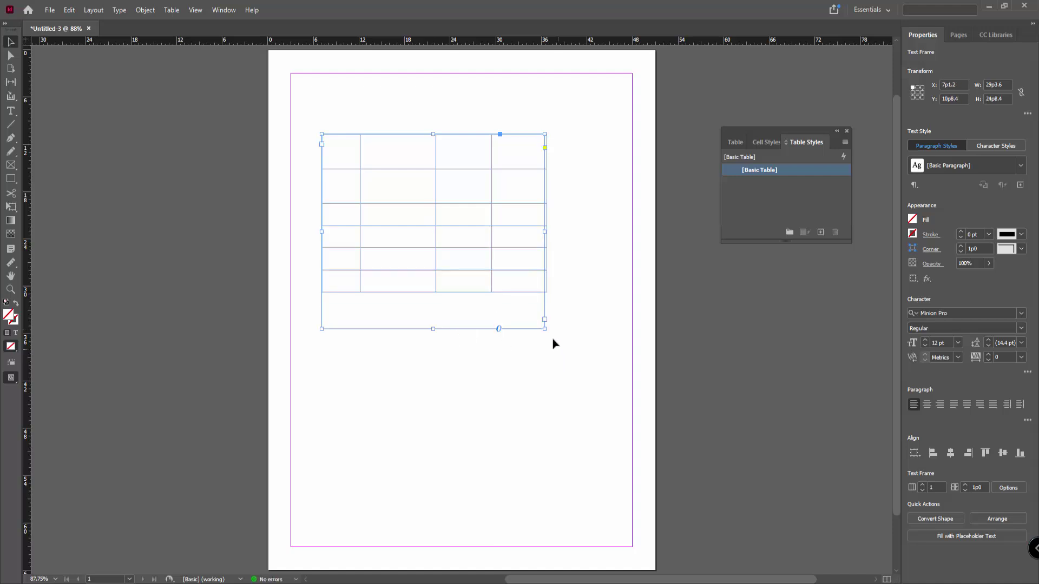
{"action": "left_click_drag", "start_coordinate": [545, 329], "coordinate": [610, 358]}
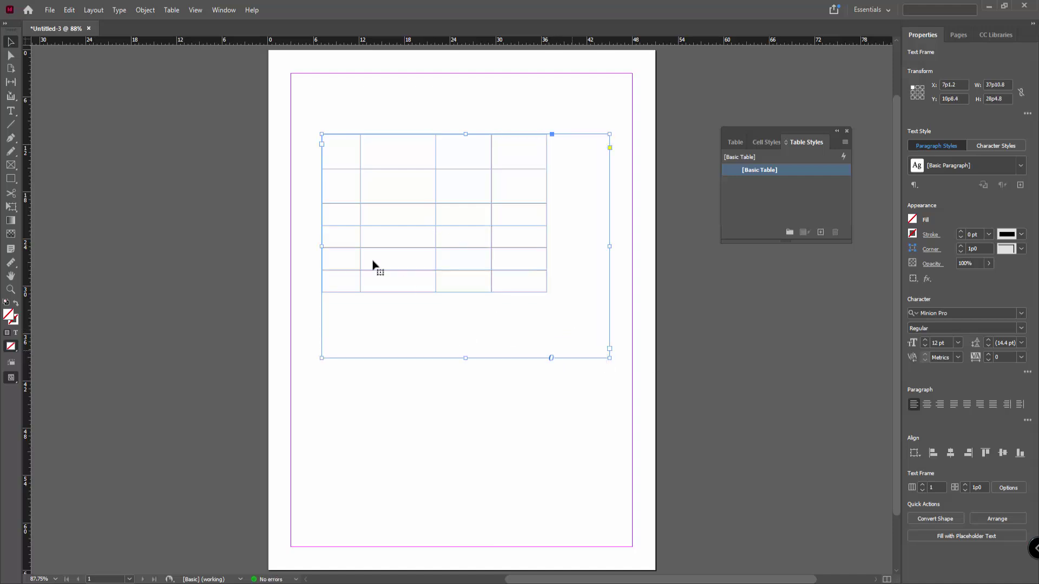
Step: Fill the four cells of the first row with the sample text dfd, fdfd, dfdf and sddf
{"action": "left_click", "coordinate": [327, 152]}
{"action": "type", "text": "dtd"}
{"action": "left_click", "coordinate": [395, 154]}
{"action": "type", "text": "fdfd"}
{"action": "left_click", "coordinate": [476, 155]}
{"action": "type", "text": "dfdf"}
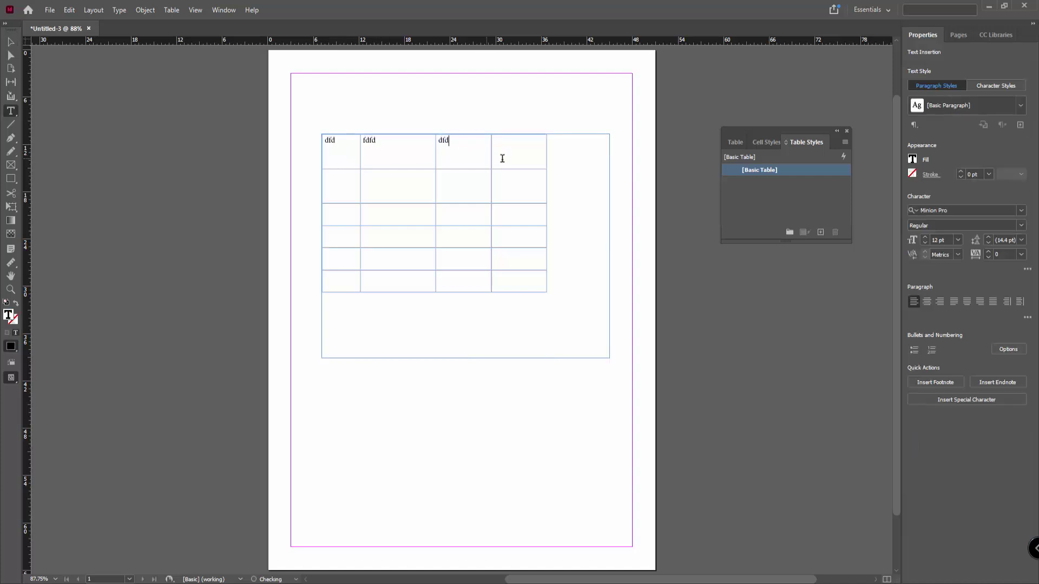
{"action": "left_click", "coordinate": [507, 155]}
{"action": "type", "text": "sddf"}
{"action": "left_click", "coordinate": [439, 257]}
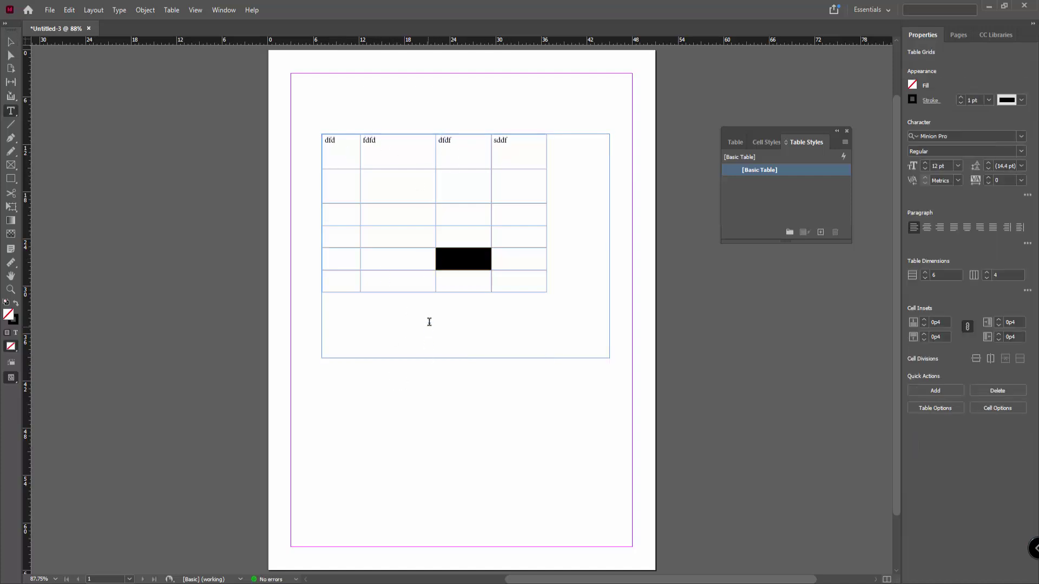
{"action": "key", "text": "Escape"}
Step: Insert 1 row above the row that contains the sample text
{"action": "double_click", "coordinate": [341, 143]}
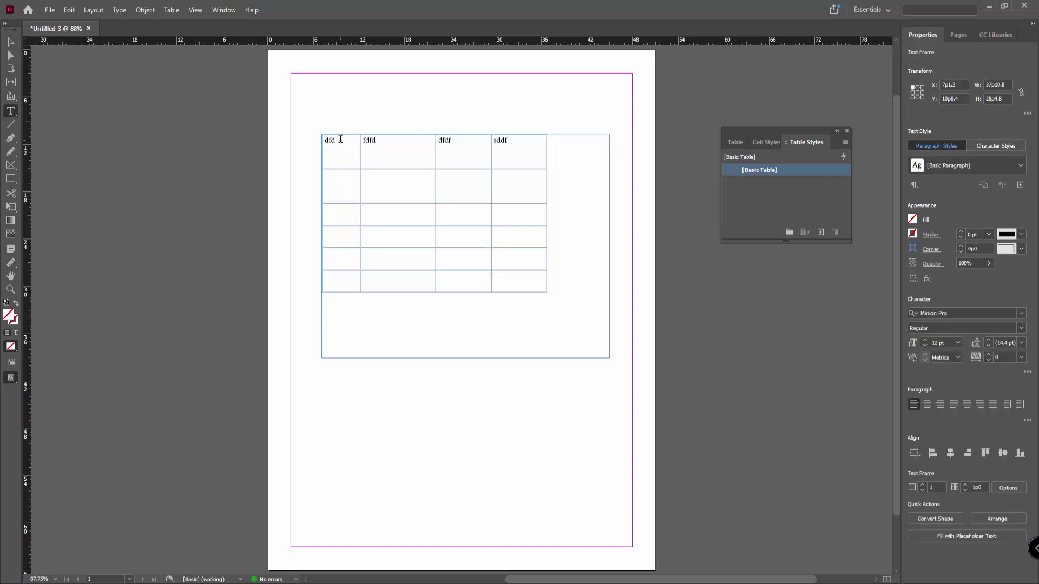
{"action": "right_click", "coordinate": [341, 145]}
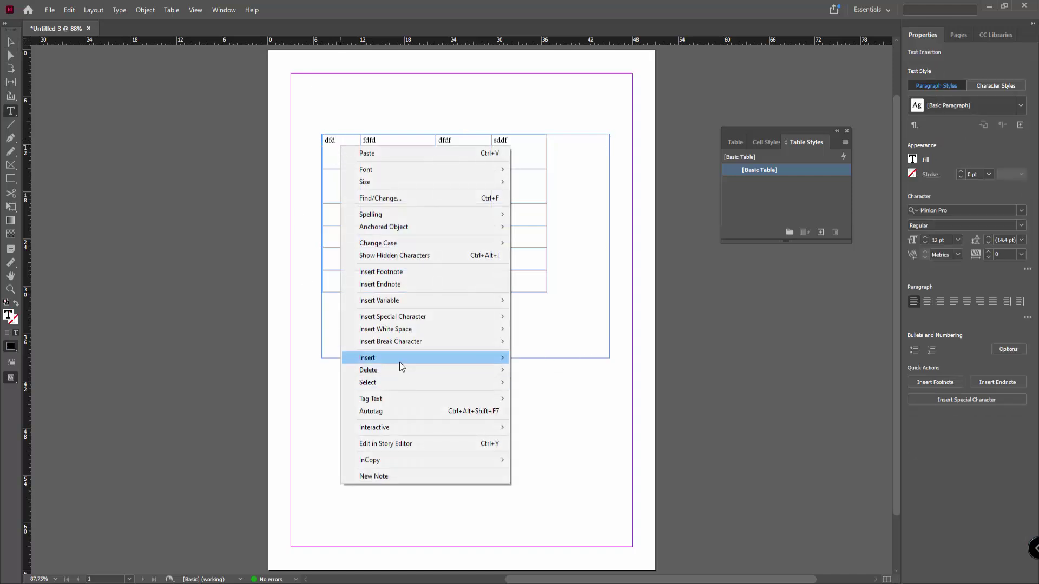
{"action": "mouse_move", "coordinate": [399, 362]}
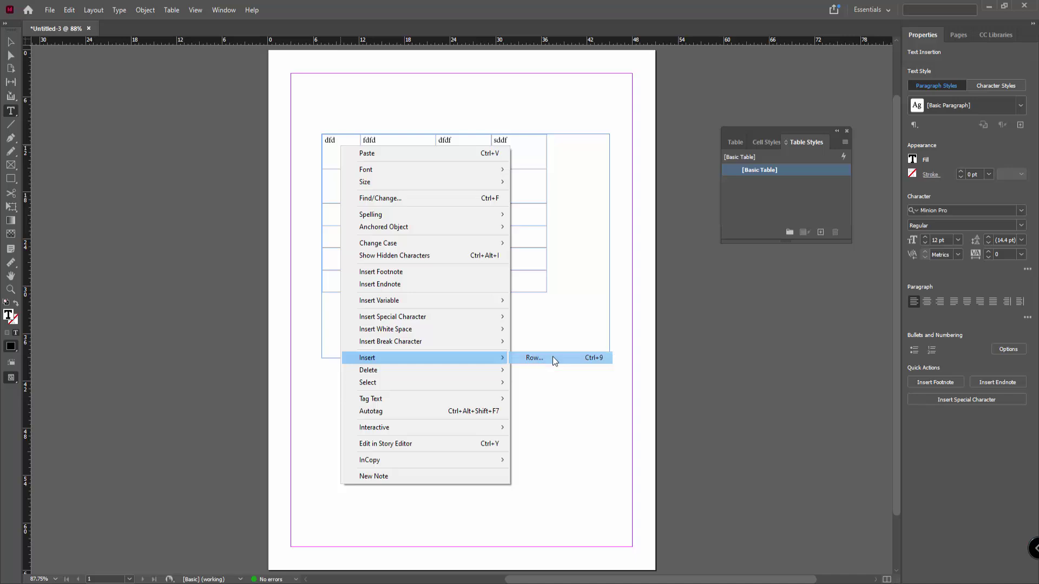
{"action": "left_click", "coordinate": [555, 359]}
{"action": "left_click", "coordinate": [478, 307]}
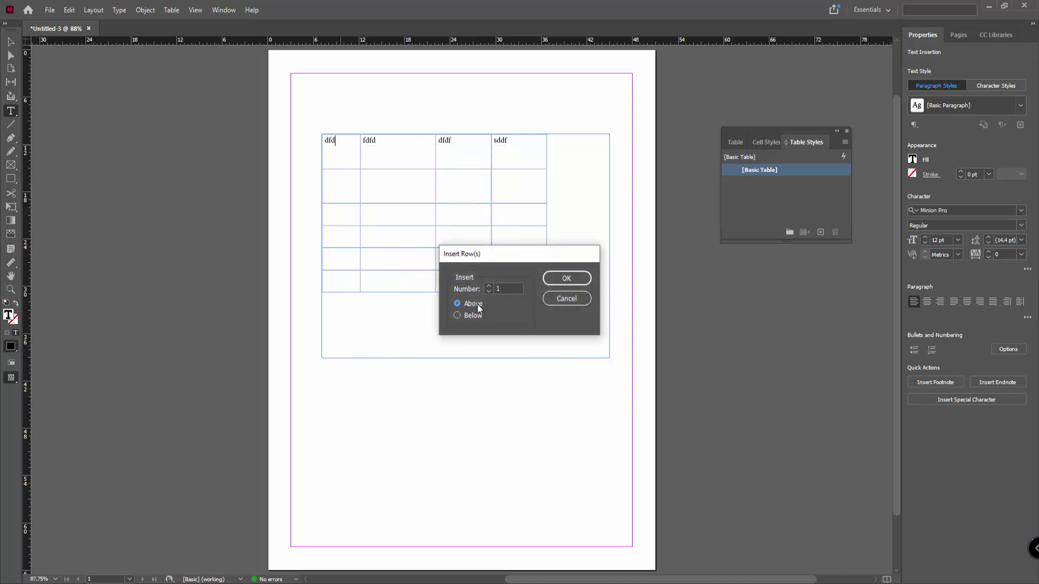
{"action": "left_click", "coordinate": [566, 280]}
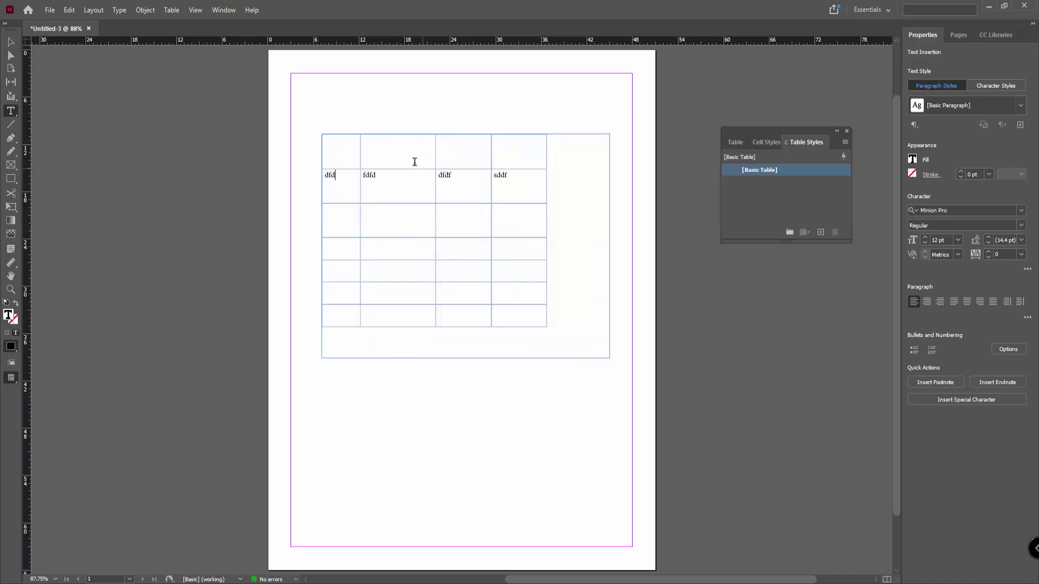
Step: Insert 1 column to the right of the sddf column
{"action": "right_click", "coordinate": [512, 184]}
{"action": "mouse_move", "coordinate": [562, 397]}
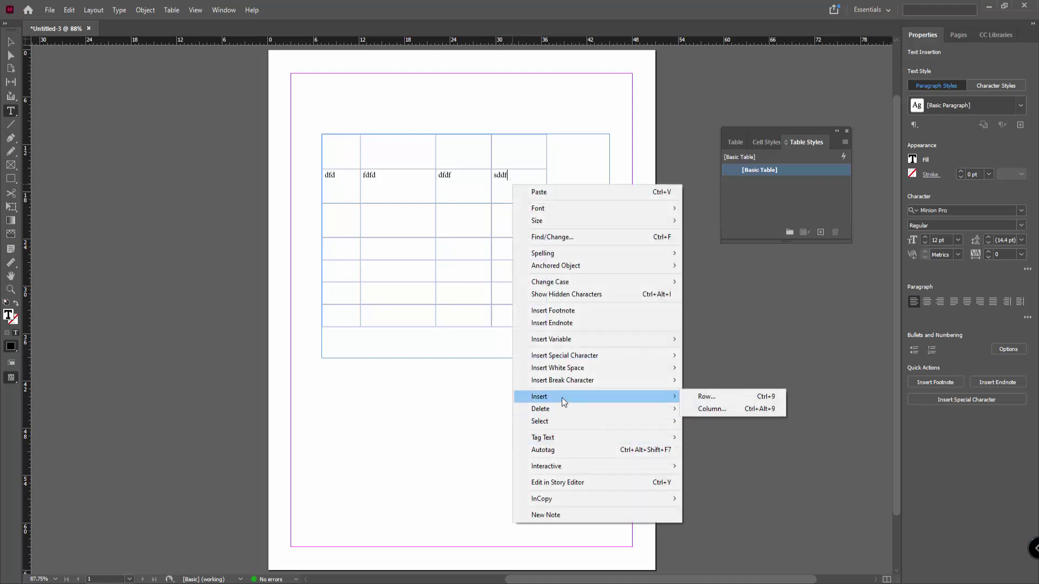
{"action": "left_click", "coordinate": [714, 409]}
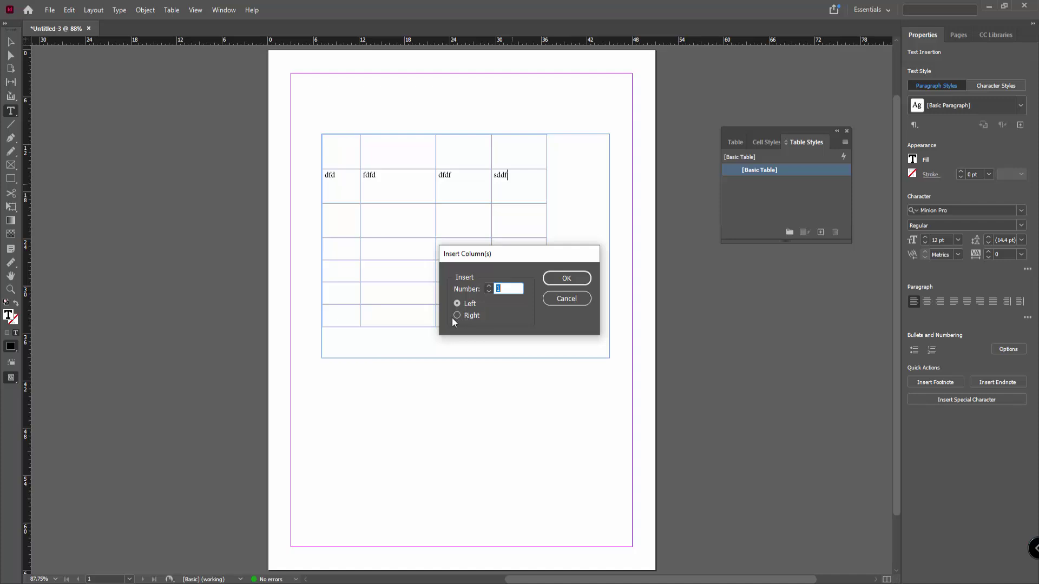
{"action": "left_click", "coordinate": [456, 316]}
{"action": "left_click", "coordinate": [556, 276]}
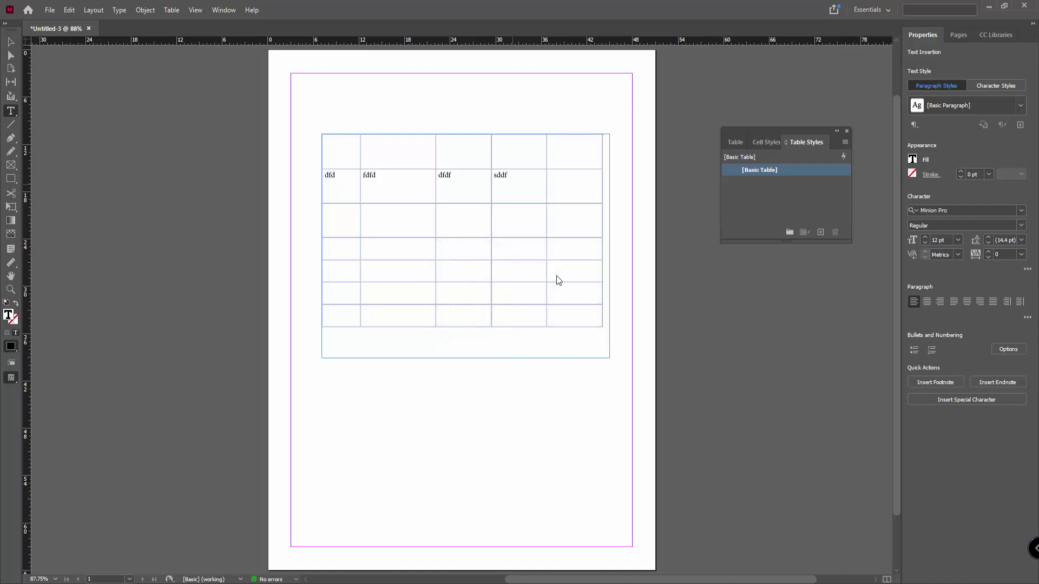
Step: Try inserting 1 column to the left of the empty last column
{"action": "right_click", "coordinate": [555, 181]}
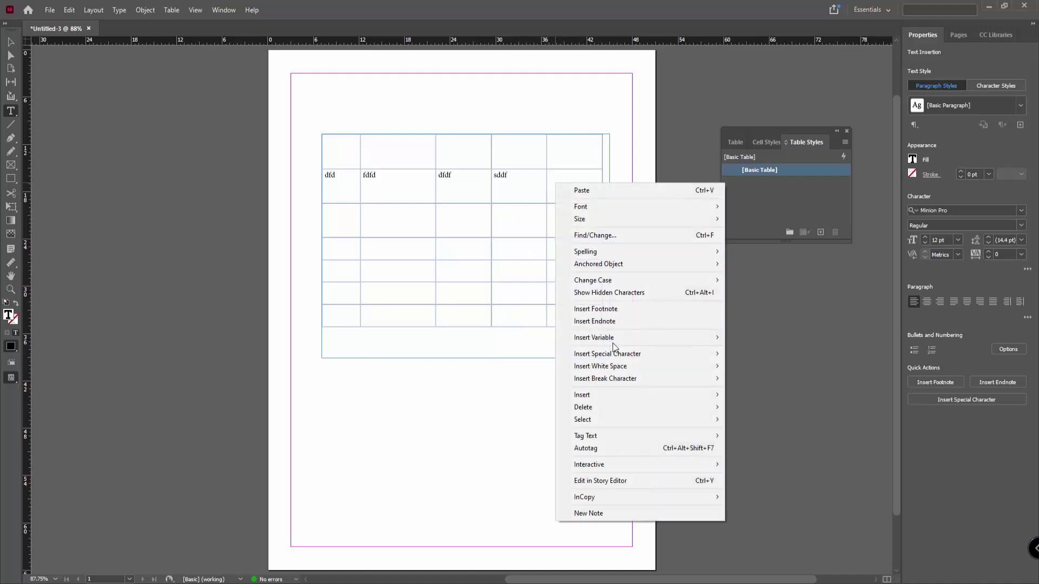
{"action": "mouse_move", "coordinate": [613, 395]}
{"action": "left_click", "coordinate": [754, 407]}
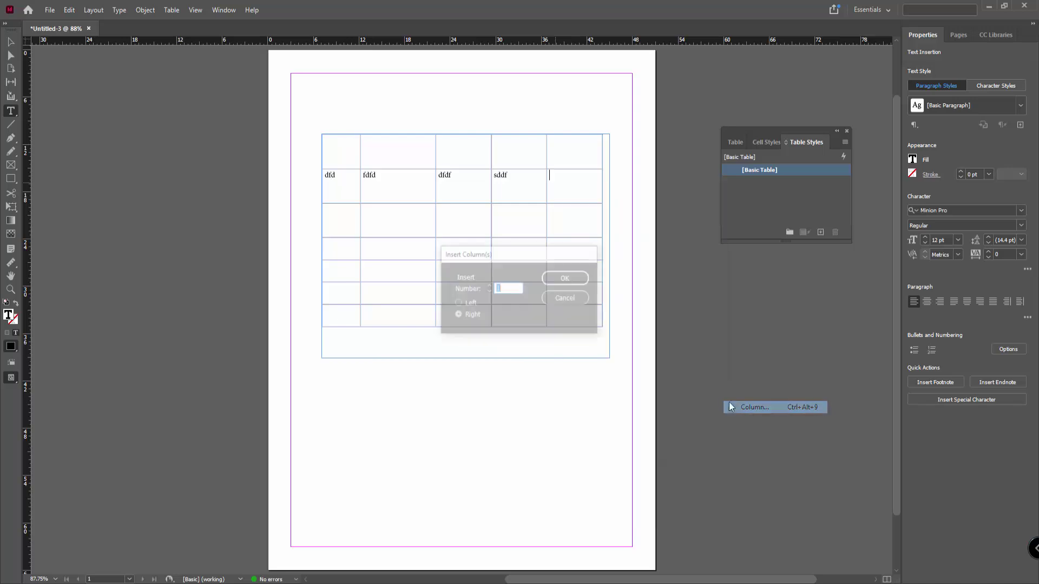
{"action": "left_click", "coordinate": [461, 305]}
{"action": "left_click", "coordinate": [551, 276]}
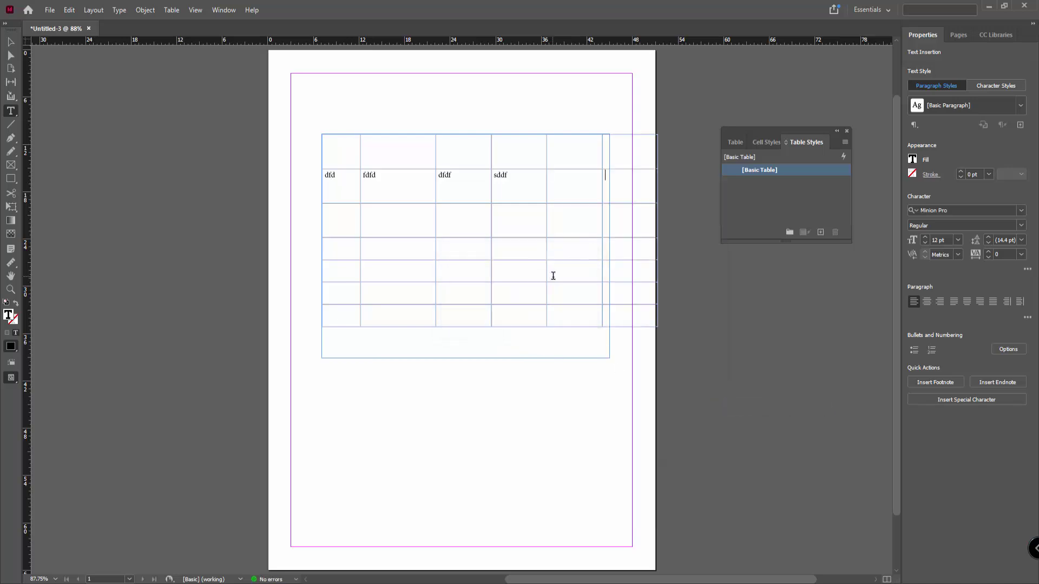
Step: Try inserting 1 column to the right of the empty last column
{"action": "right_click", "coordinate": [560, 184]}
{"action": "mouse_move", "coordinate": [593, 397]}
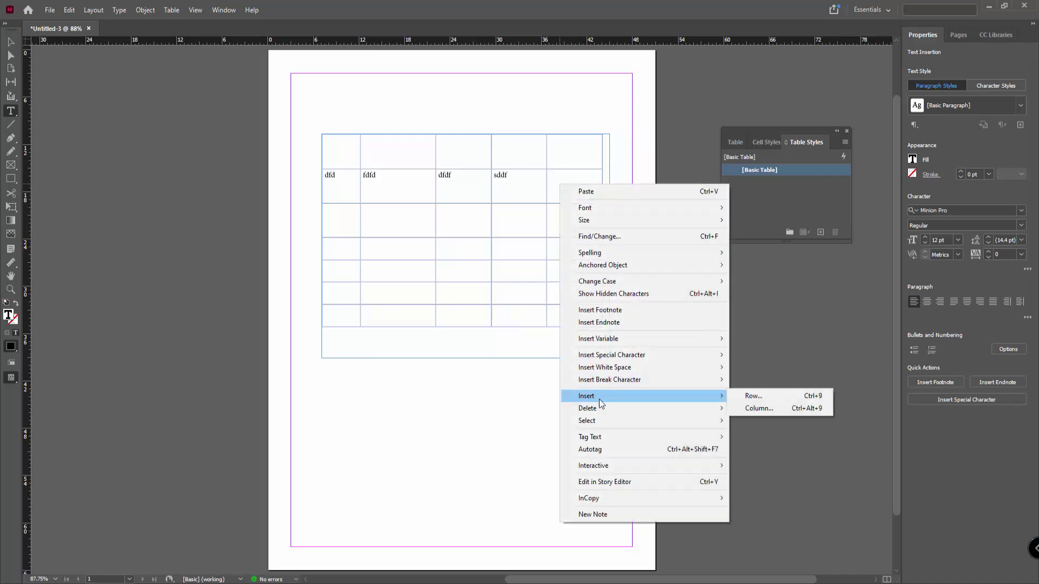
{"action": "left_click", "coordinate": [752, 411]}
{"action": "left_click", "coordinate": [466, 316]}
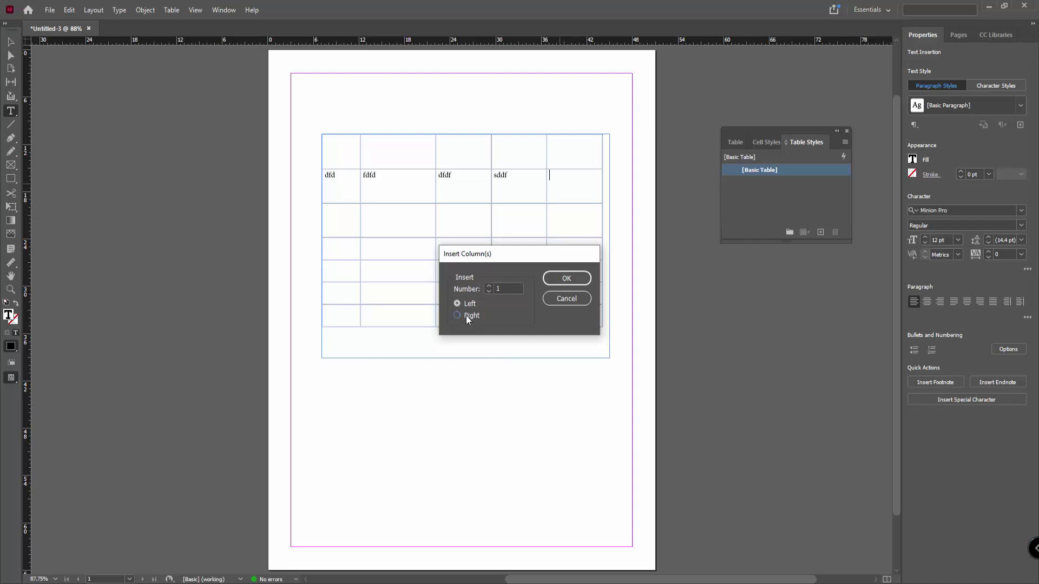
{"action": "left_click", "coordinate": [567, 276]}
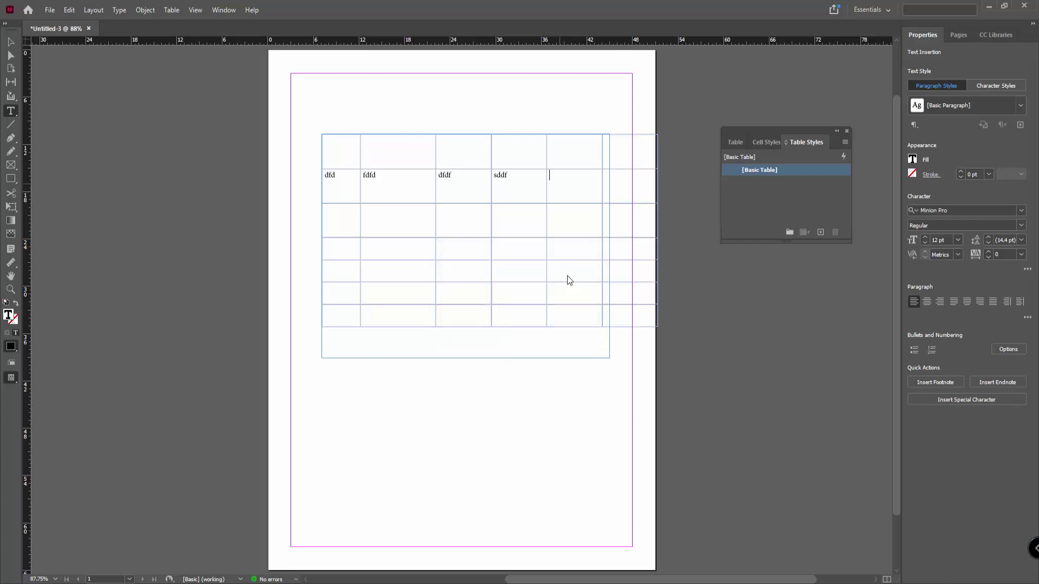
Step: Insert 1 column to the left of the dfd column
{"action": "right_click", "coordinate": [347, 181]}
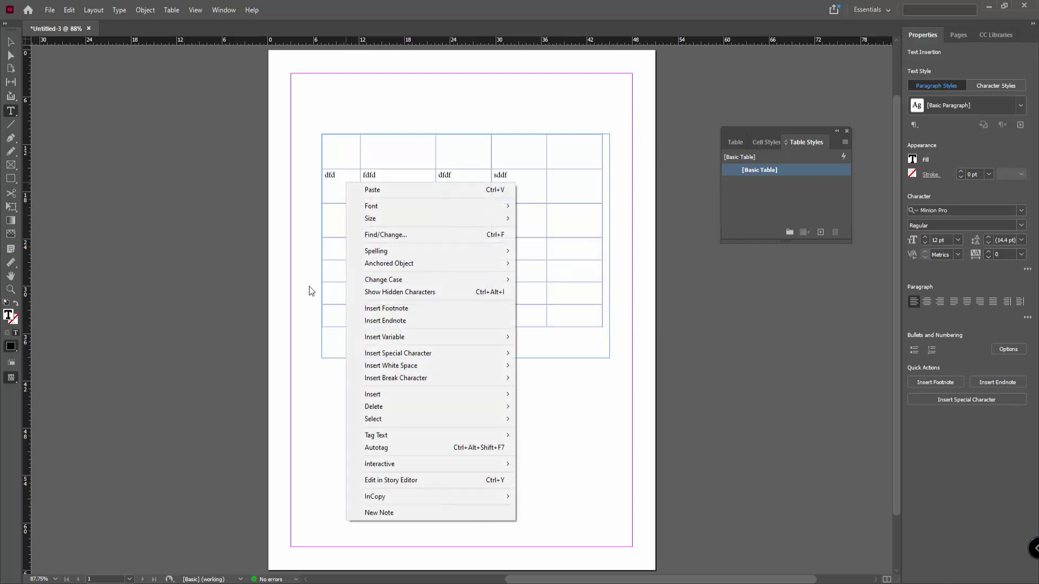
{"action": "mouse_move", "coordinate": [391, 394]}
{"action": "left_click", "coordinate": [537, 405]}
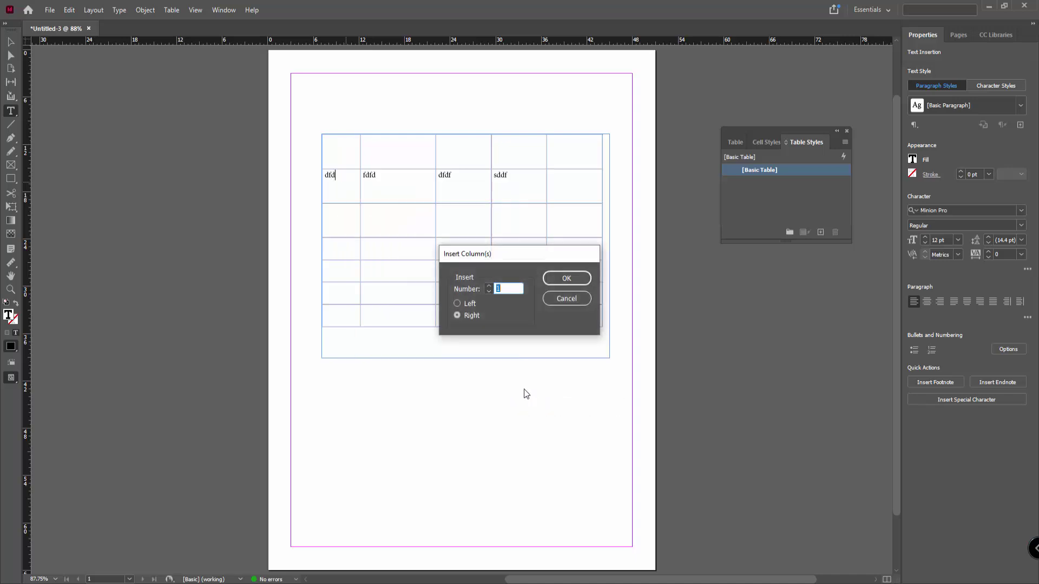
{"action": "left_click", "coordinate": [457, 304]}
{"action": "left_click", "coordinate": [565, 278]}
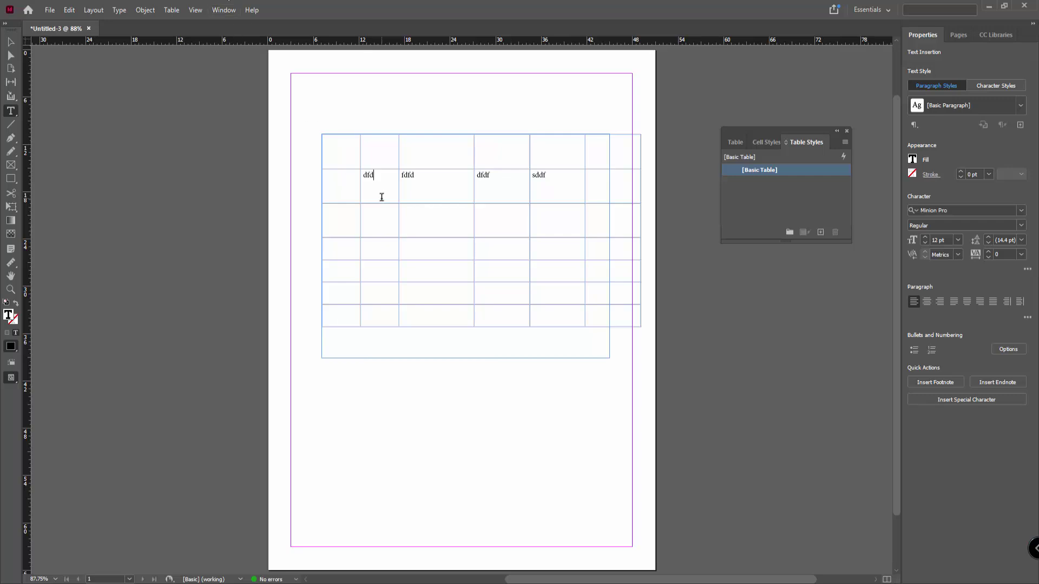
Step: Select all cells of the empty last column and insert 1 row above the table's top row
{"action": "left_click", "coordinate": [370, 288]}
{"action": "left_click", "coordinate": [383, 318]}
{"action": "left_click_drag", "start_coordinate": [609, 140], "coordinate": [634, 325]}
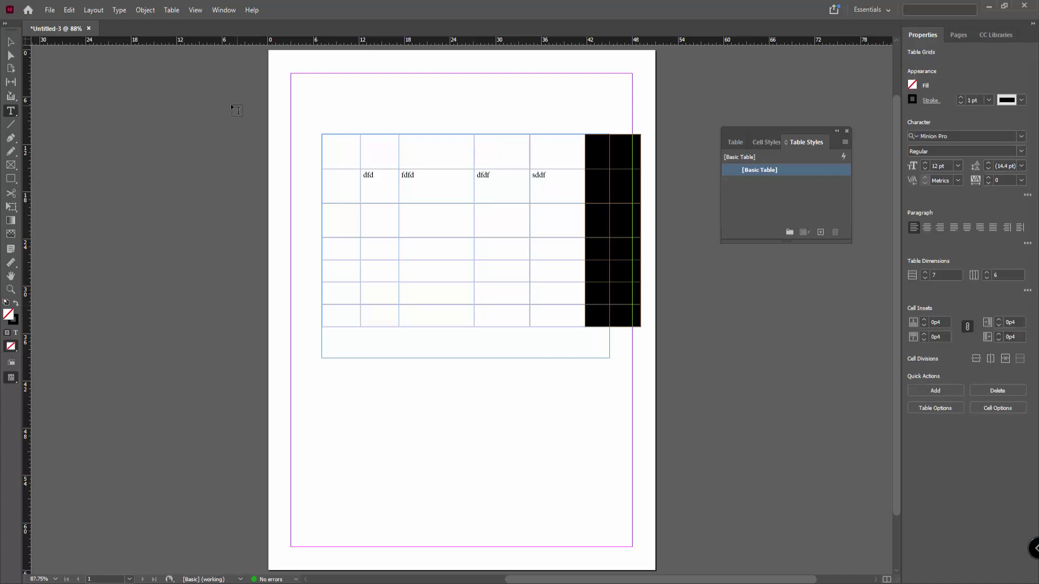
{"action": "left_click", "coordinate": [172, 9]}
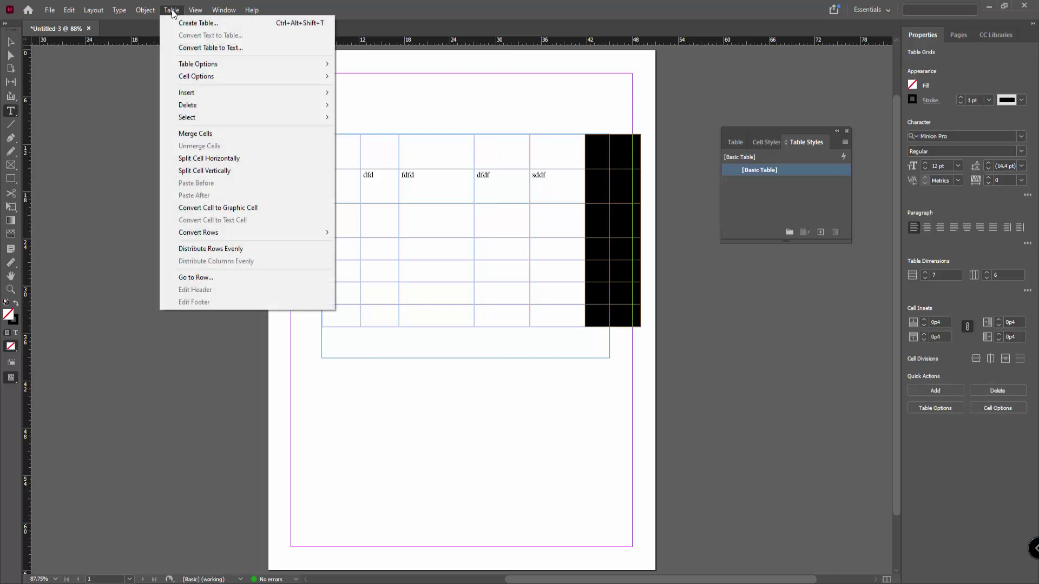
{"action": "mouse_move", "coordinate": [203, 97]}
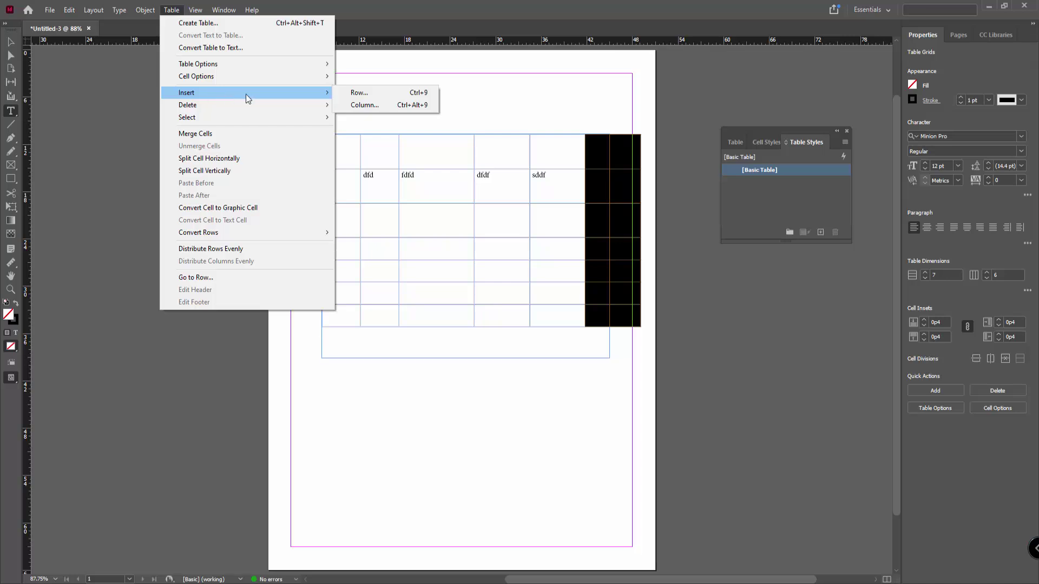
{"action": "left_click", "coordinate": [358, 93]}
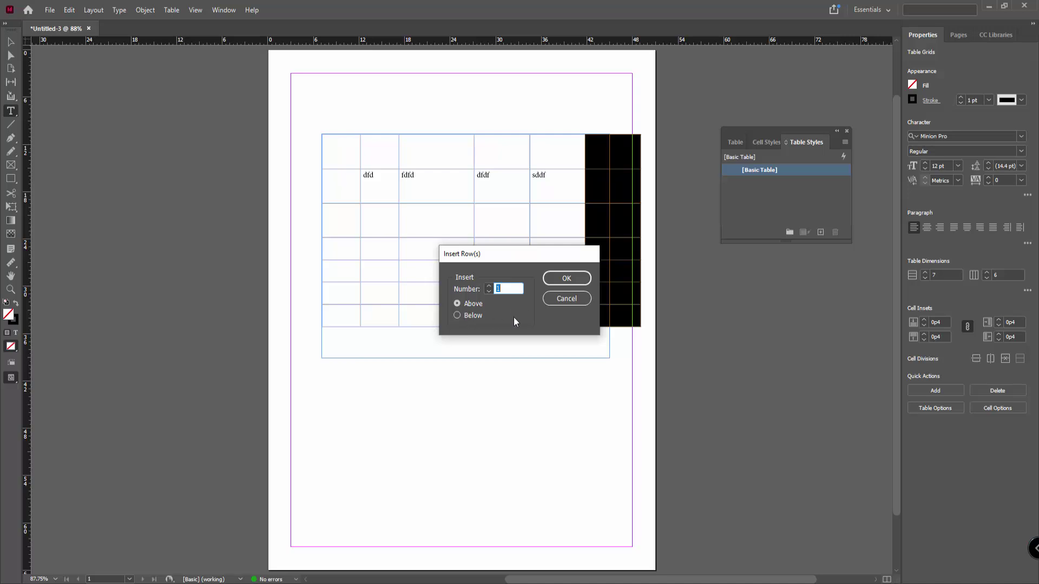
{"action": "left_click", "coordinate": [566, 278]}
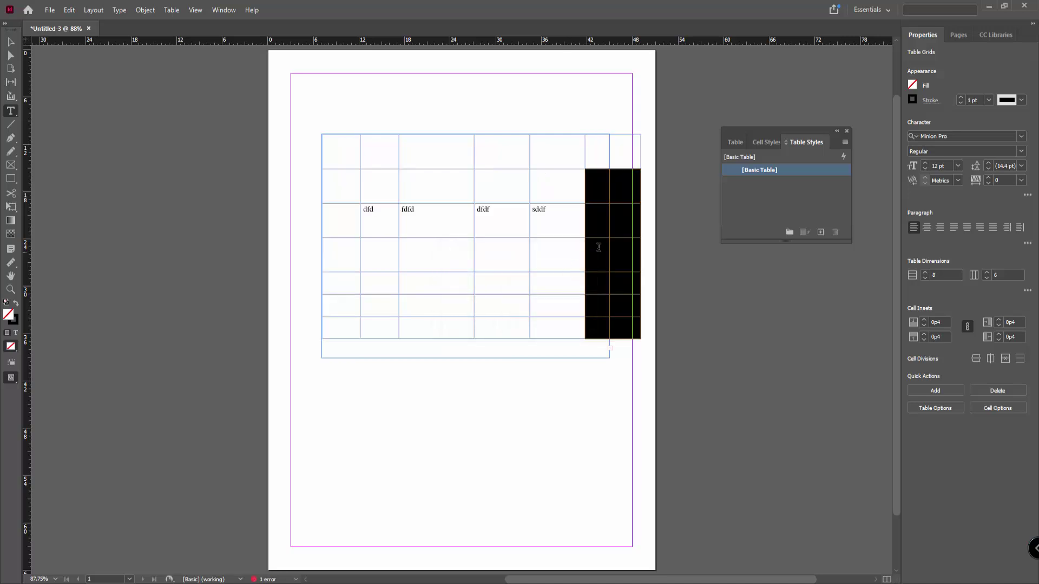
Step: Try inserting 1 column to the left of the selected last-column cells
{"action": "right_click", "coordinate": [603, 191]}
{"action": "left_click", "coordinate": [171, 9]}
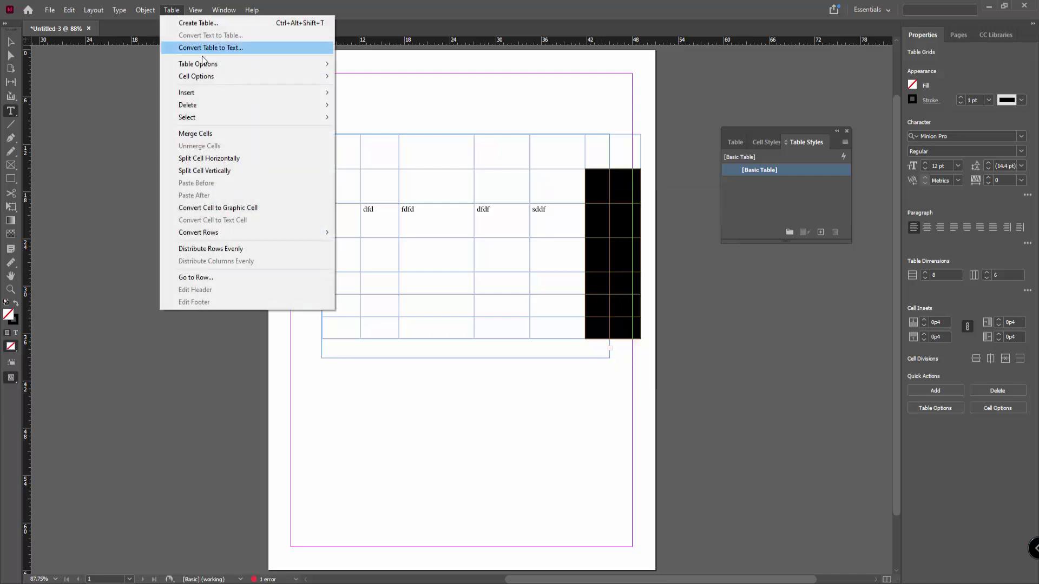
{"action": "mouse_move", "coordinate": [201, 94]}
{"action": "left_click", "coordinate": [361, 106]}
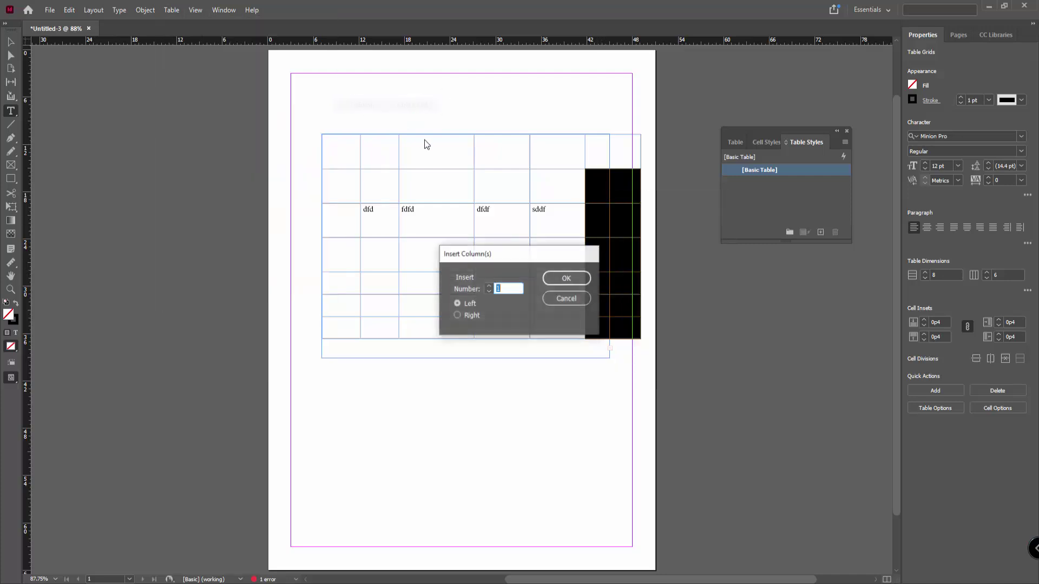
{"action": "left_click", "coordinate": [566, 280]}
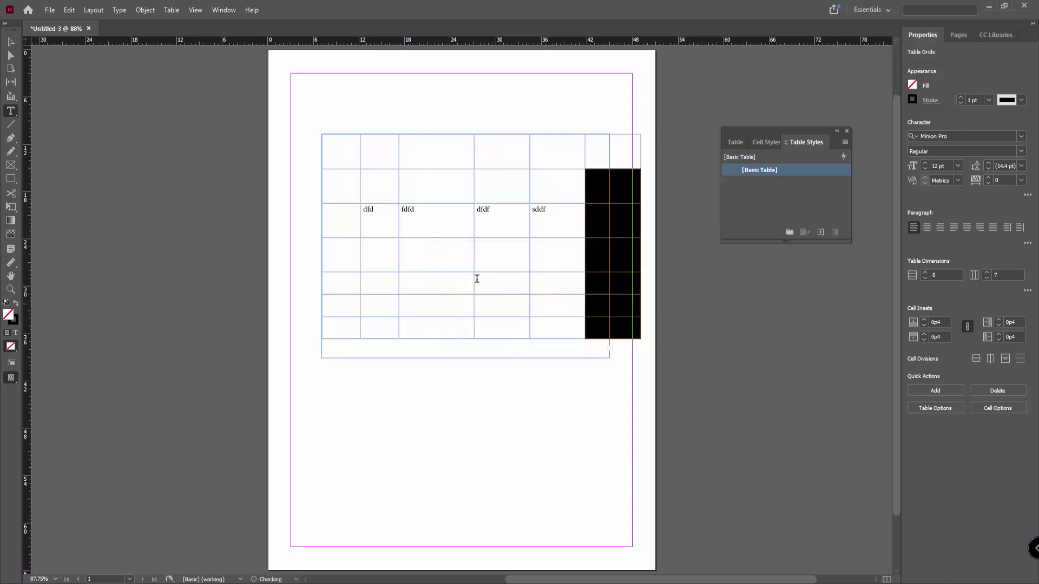
Step: Insert 1 column to the left of the table's empty first column, and deselect the table
{"action": "left_click", "coordinate": [413, 252]}
{"action": "left_click", "coordinate": [345, 188]}
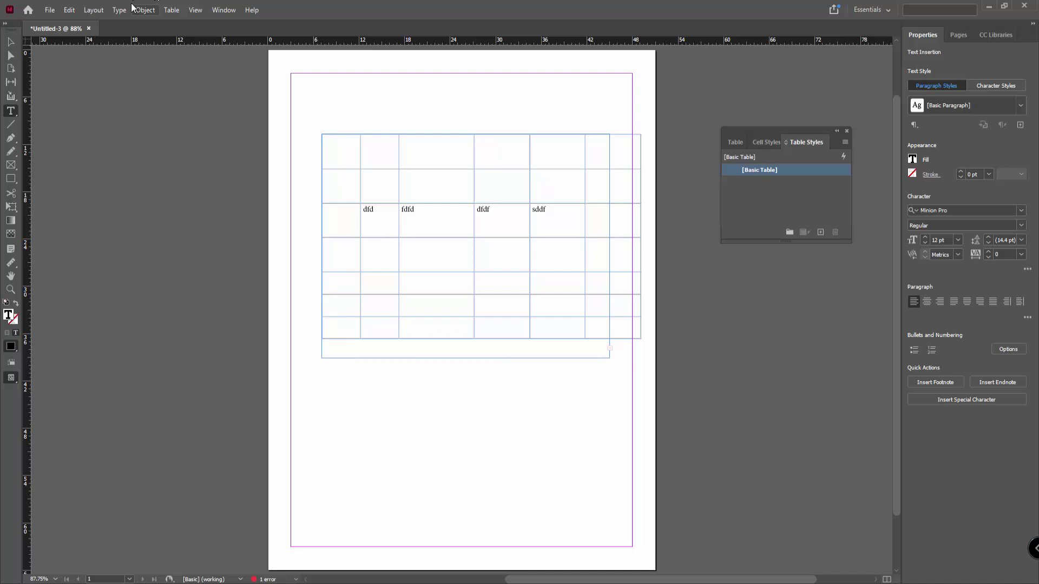
{"action": "left_click", "coordinate": [172, 9]}
{"action": "mouse_move", "coordinate": [195, 93]}
{"action": "left_click", "coordinate": [357, 105]}
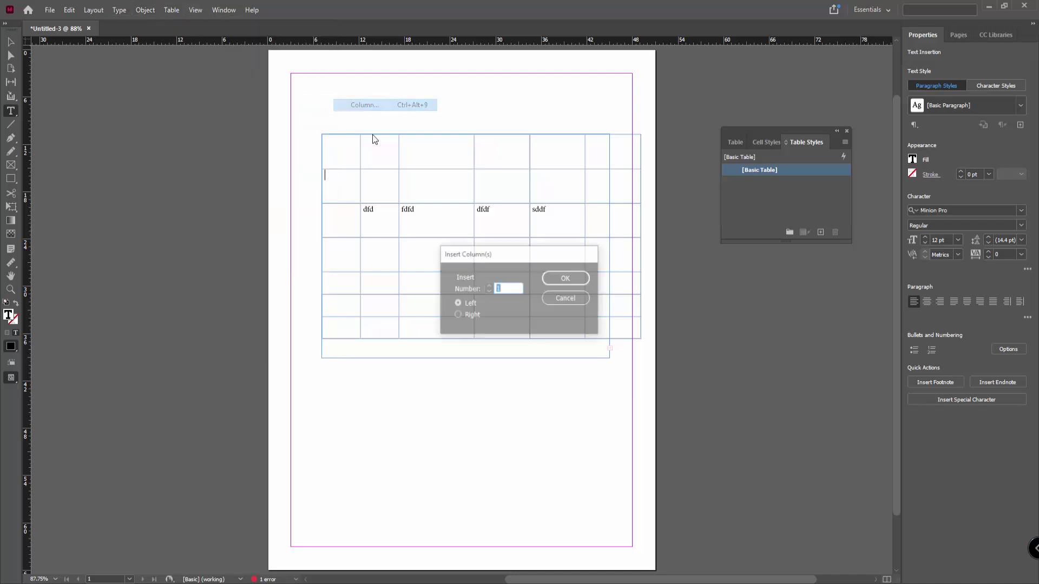
{"action": "left_click", "coordinate": [565, 279]}
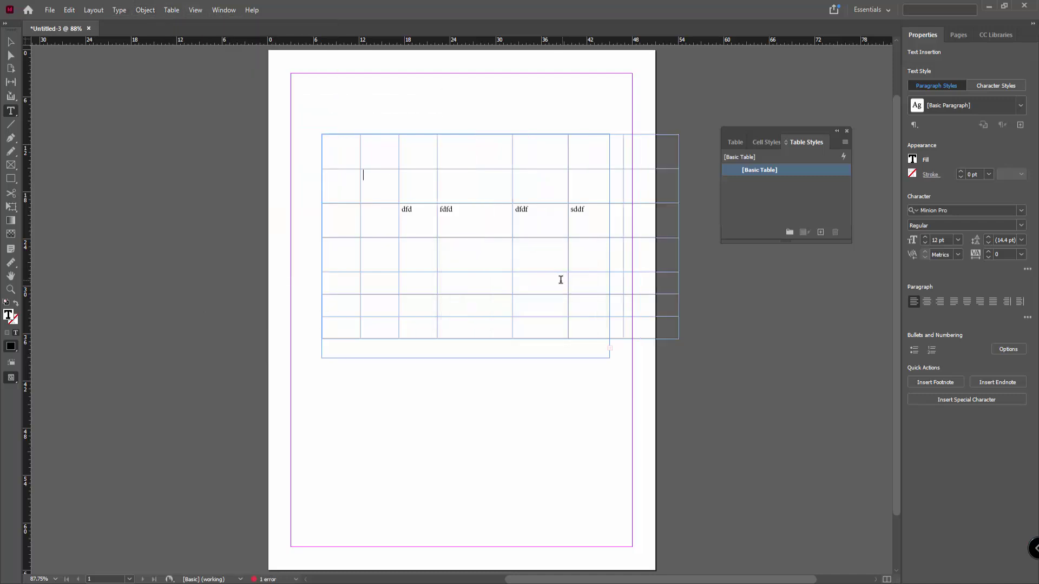
{"action": "left_click", "coordinate": [509, 389]}
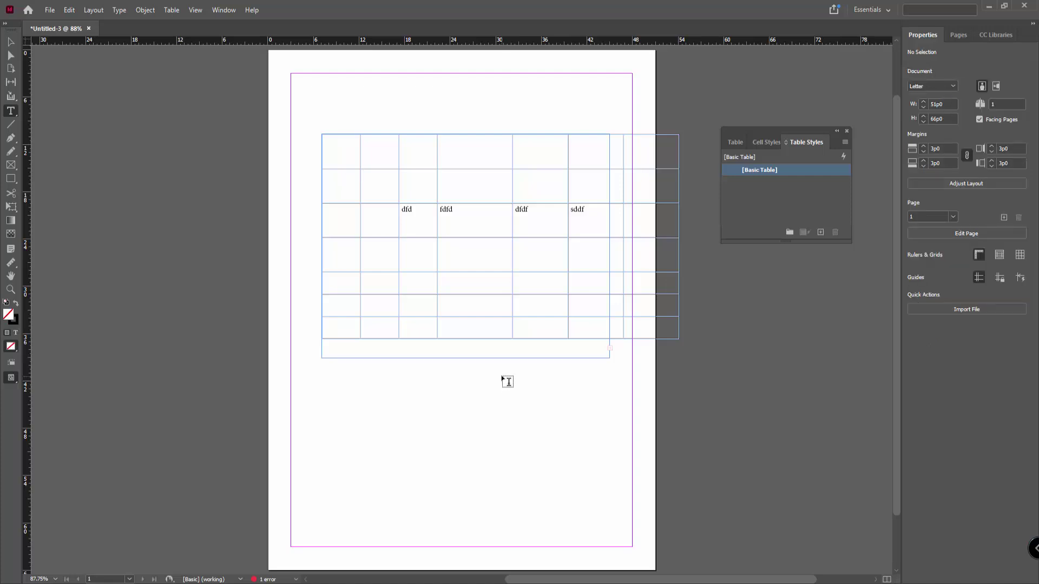